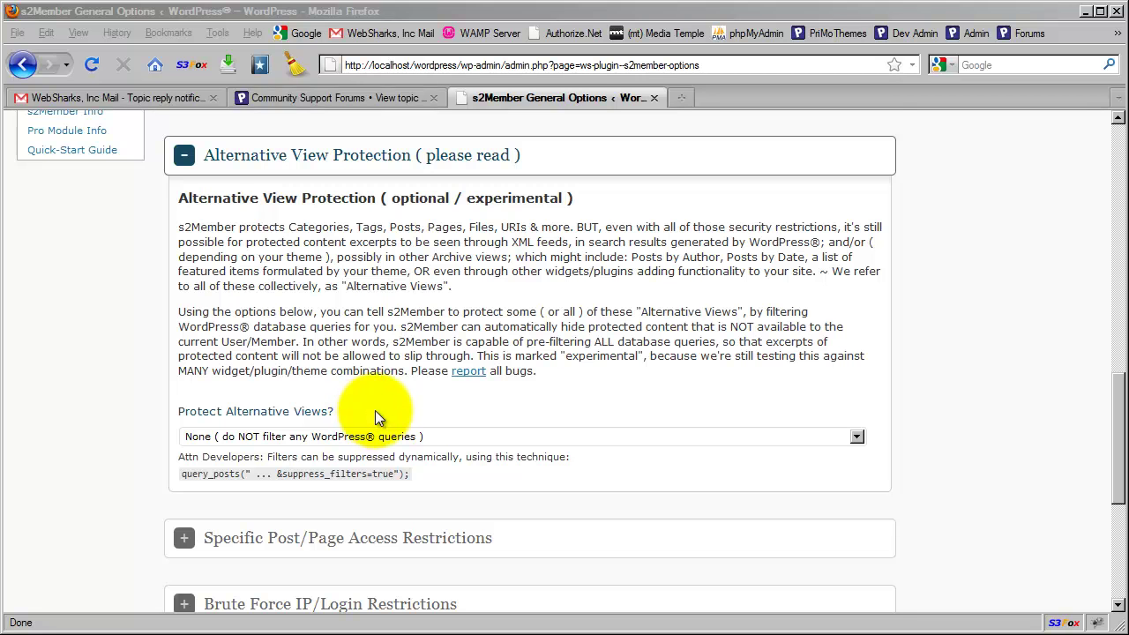
Collapse the Alternative View Protection panel on the General Options page.
scroll(379, 406, "up", 5)
left_click(357, 448)
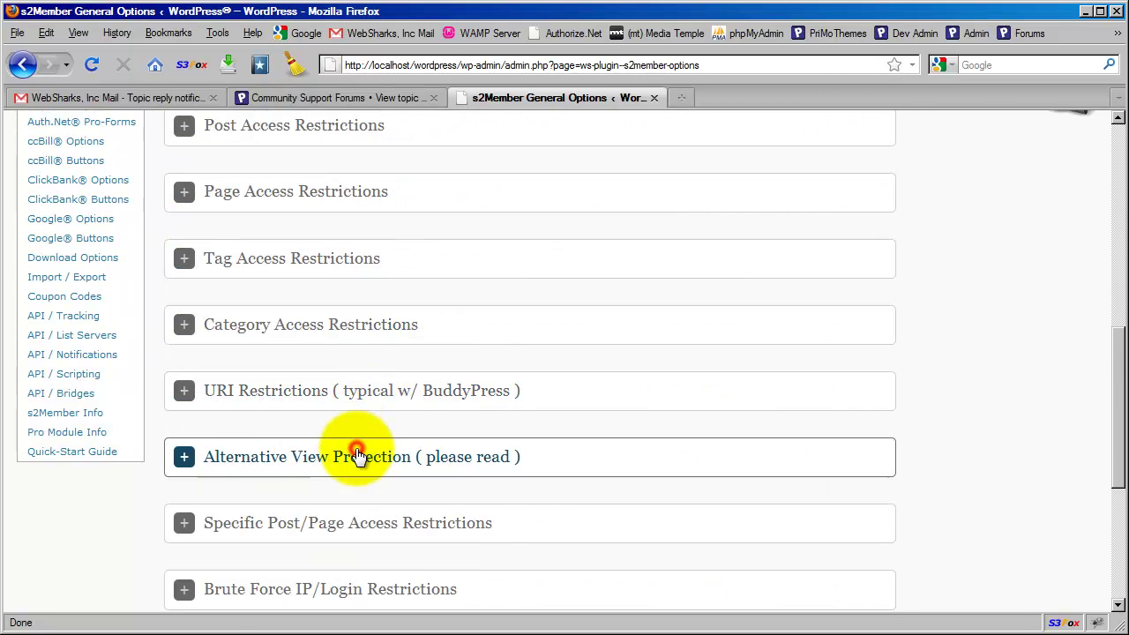
scroll(357, 448, "up", 2)
scroll(357, 448, "up", 2)
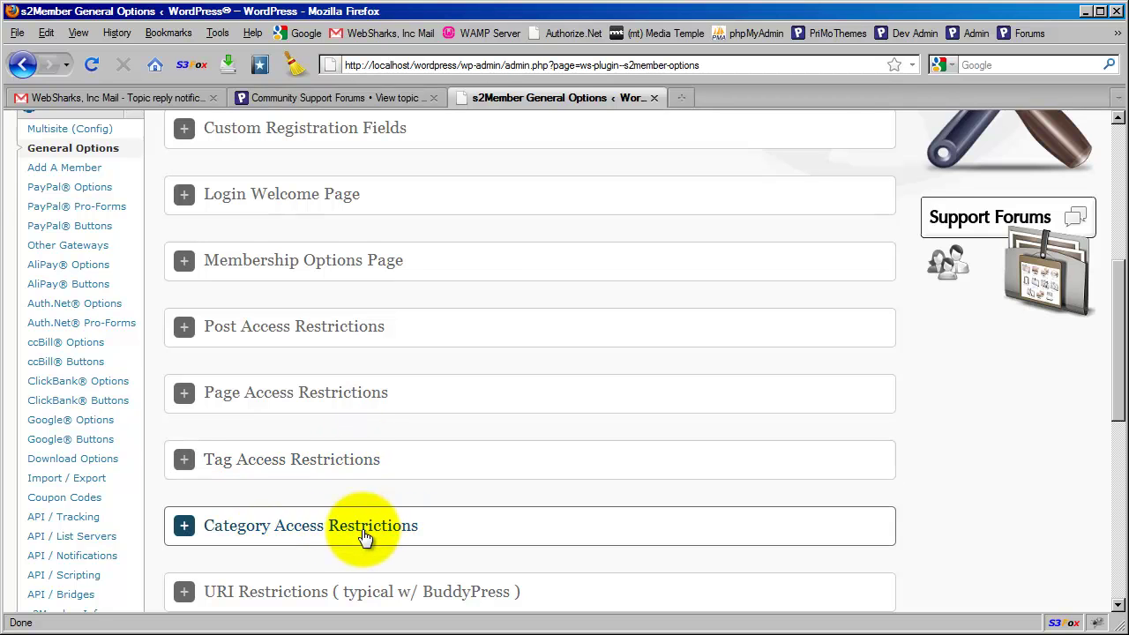
scroll(353, 529, "down", 3)
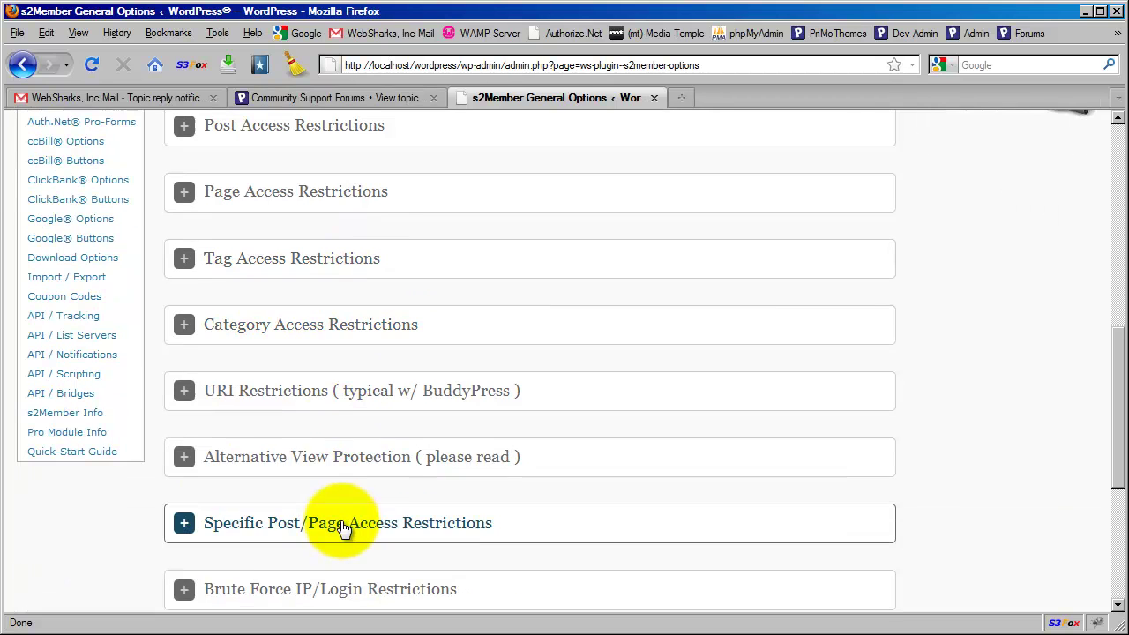
Expand Category Access Restrictions, look through its settings, and collapse it again.
left_click(351, 331)
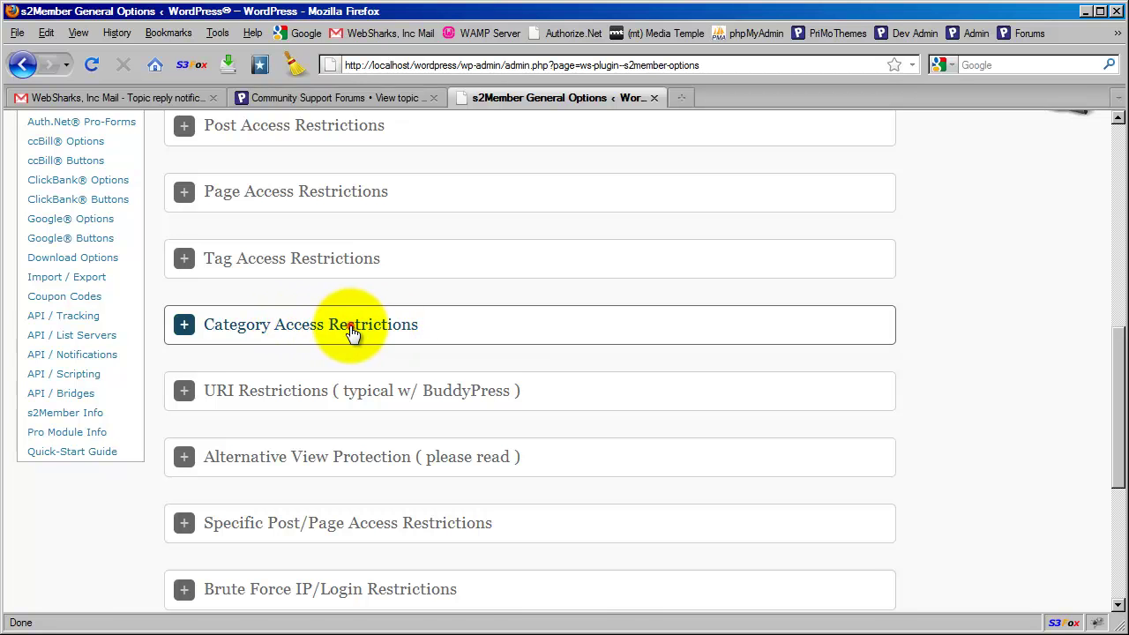
scroll(328, 344, "down", 3)
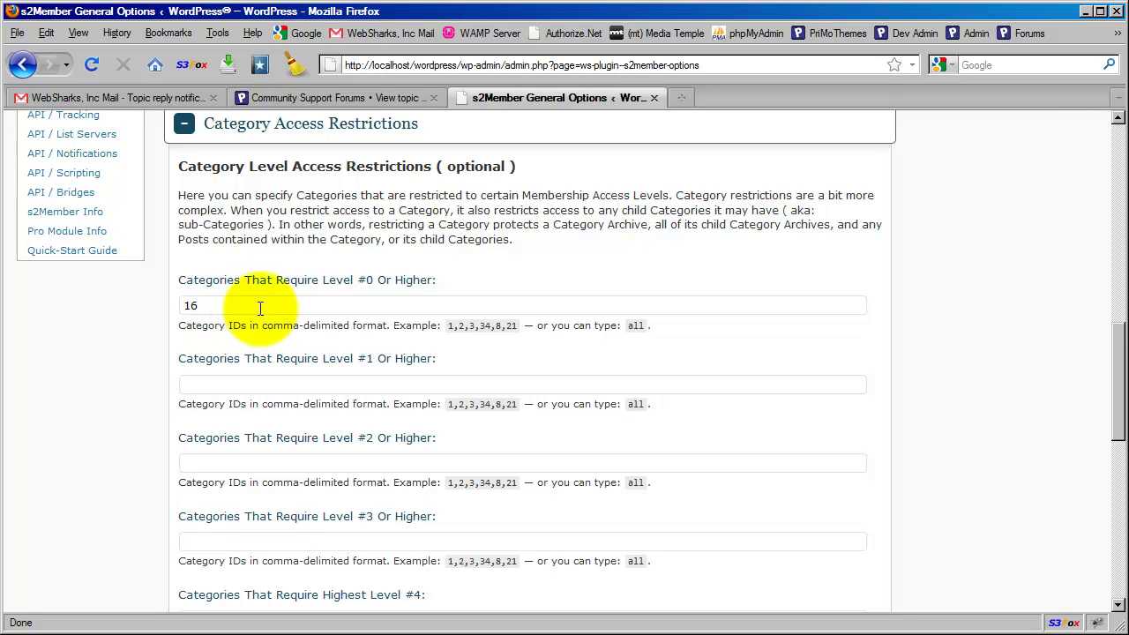
scroll(269, 348, "up", 2)
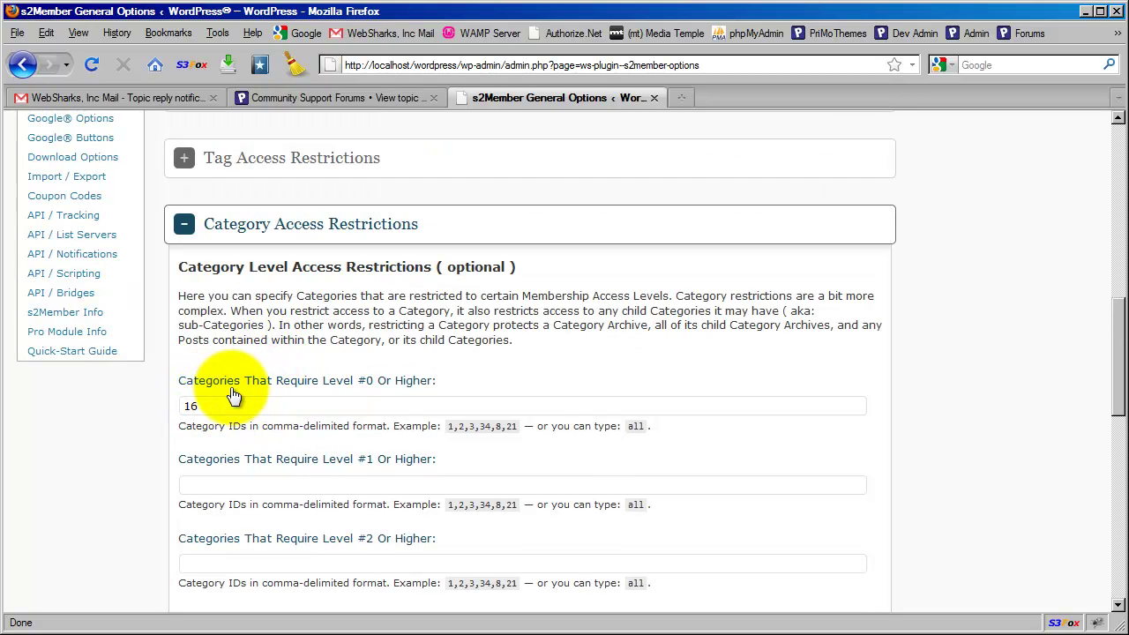
left_click(282, 240)
scroll(285, 323, "up", 2)
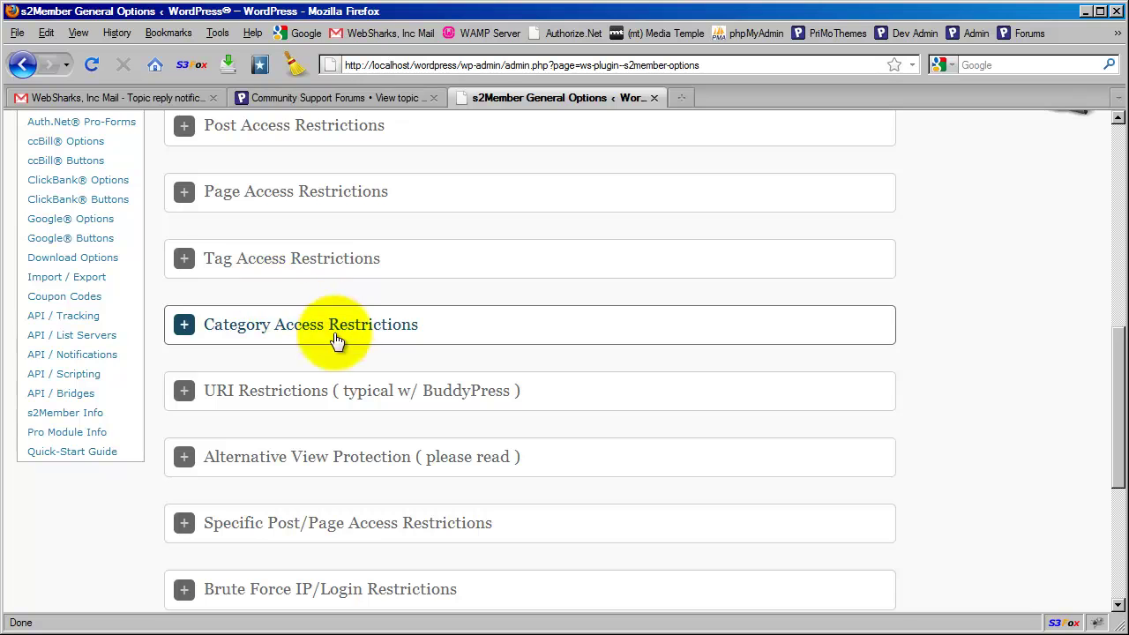
scroll(402, 390, "down", 4)
Open and close Post Access Restrictions, then expand Alternative View Protection, currently set to None.
scroll(402, 390, "up", 6)
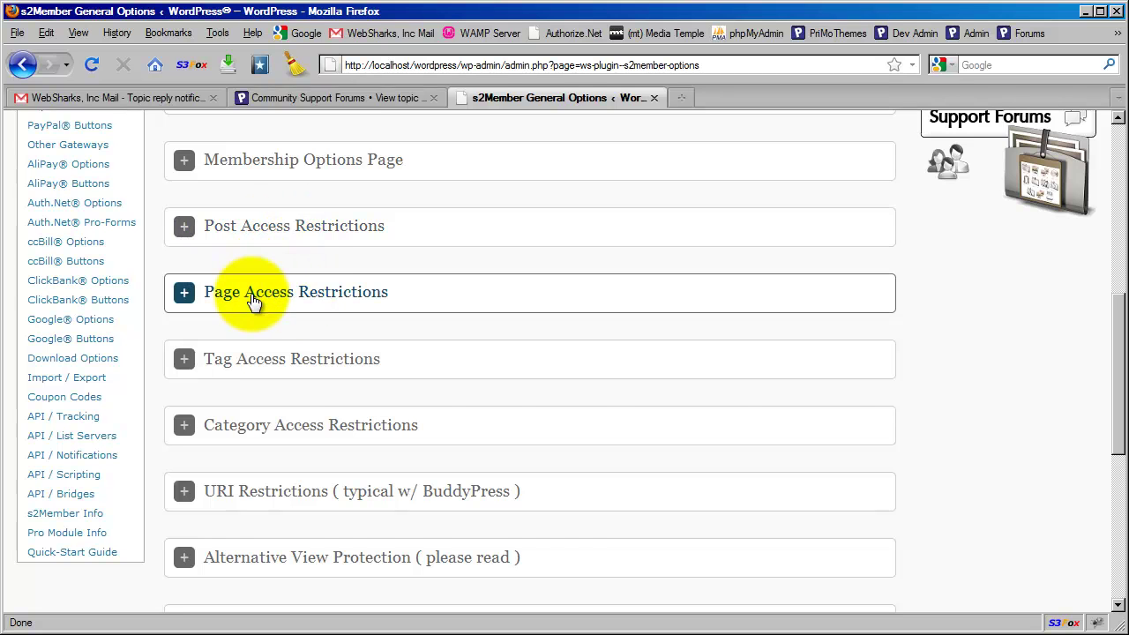
left_click(290, 237)
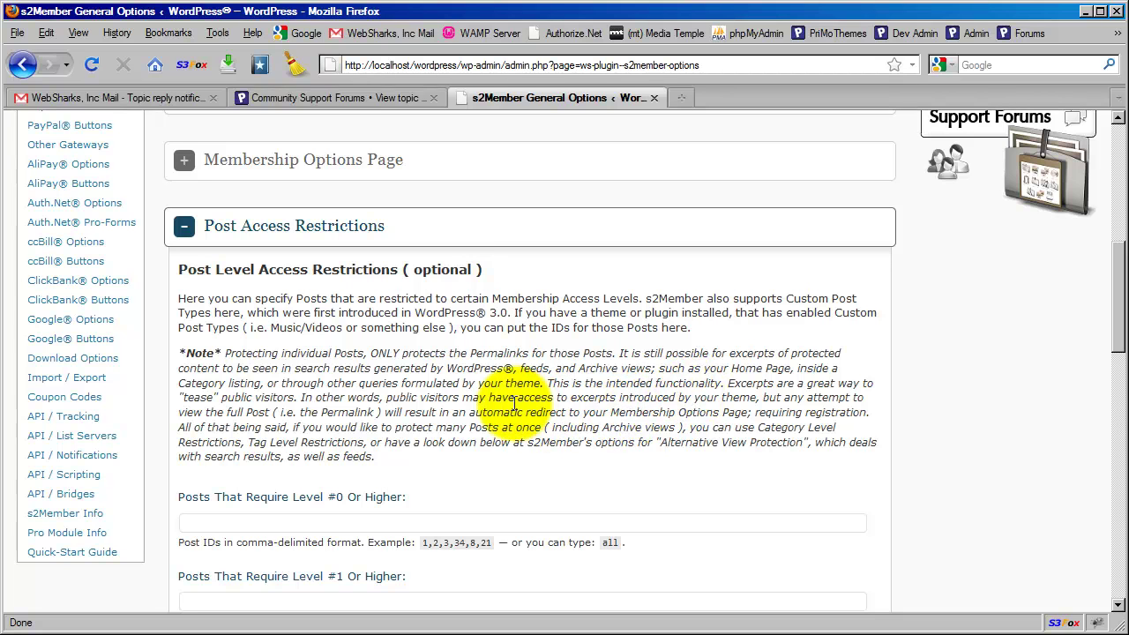
left_click(366, 236)
scroll(430, 369, "down", 4)
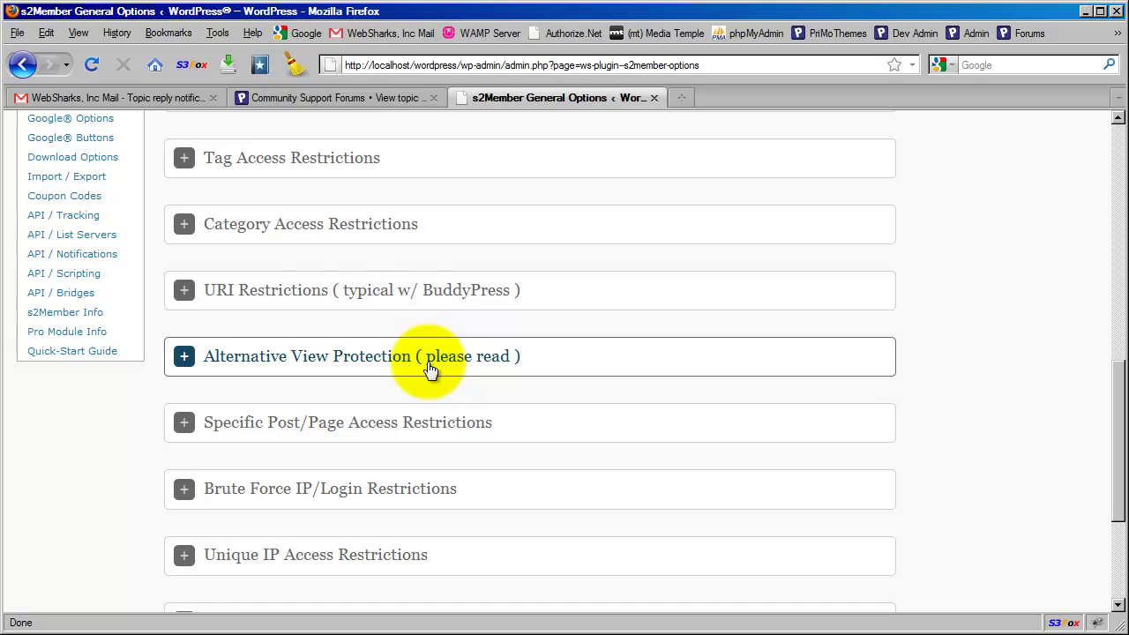
left_click(357, 355)
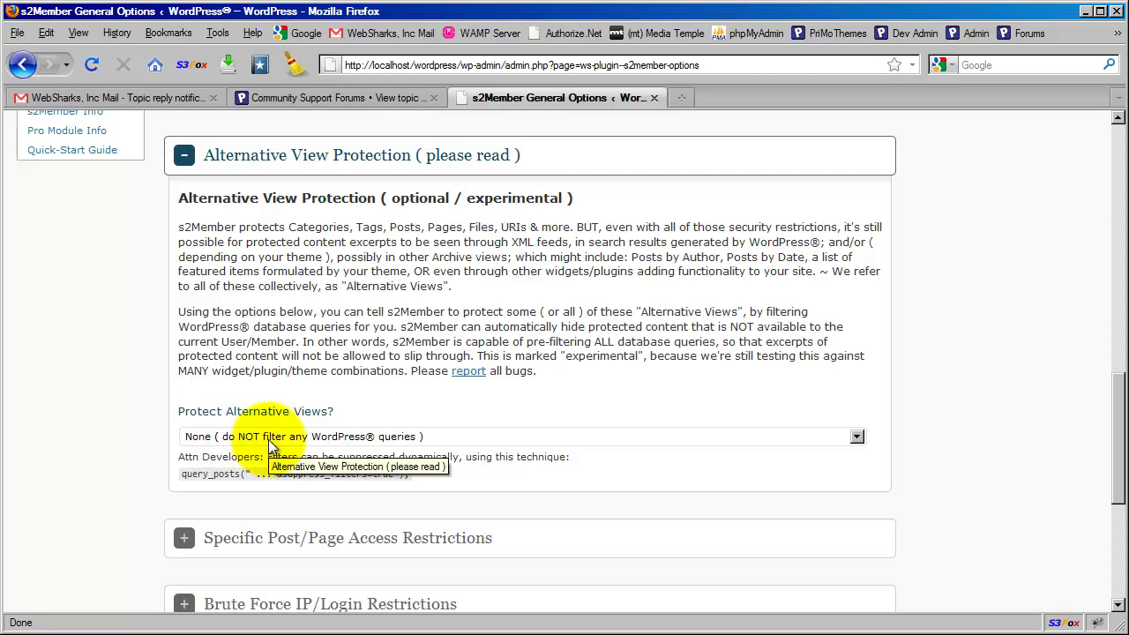
Try Feeds Only, revert to None, then settle on 'Feeds Only ( hide protected content in feeds only )'.
left_click(356, 438)
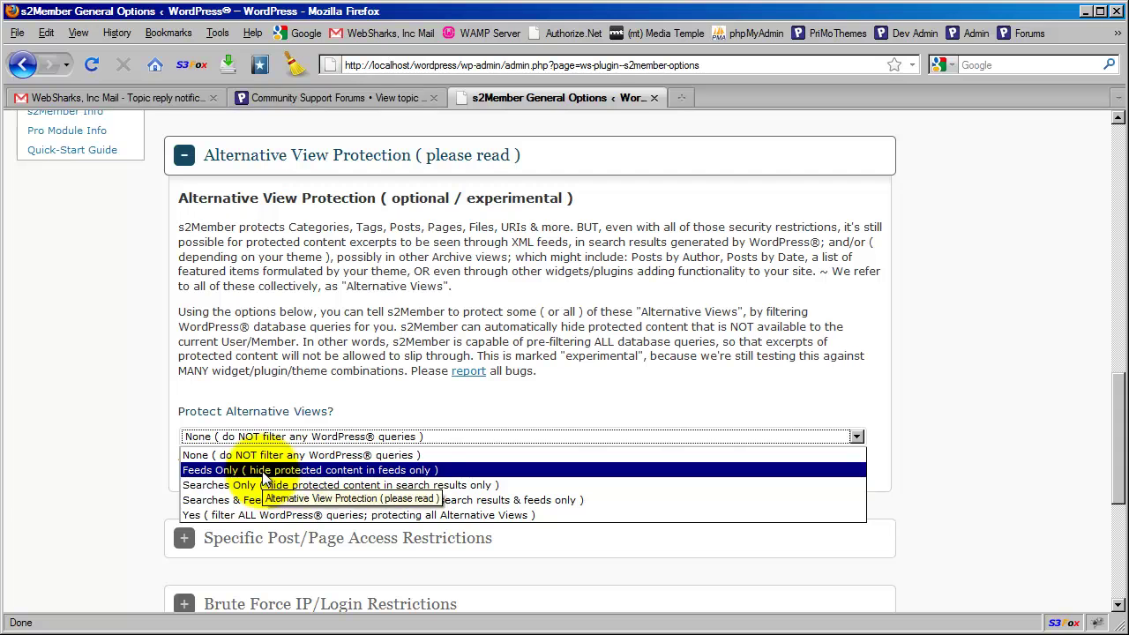
left_click(351, 477)
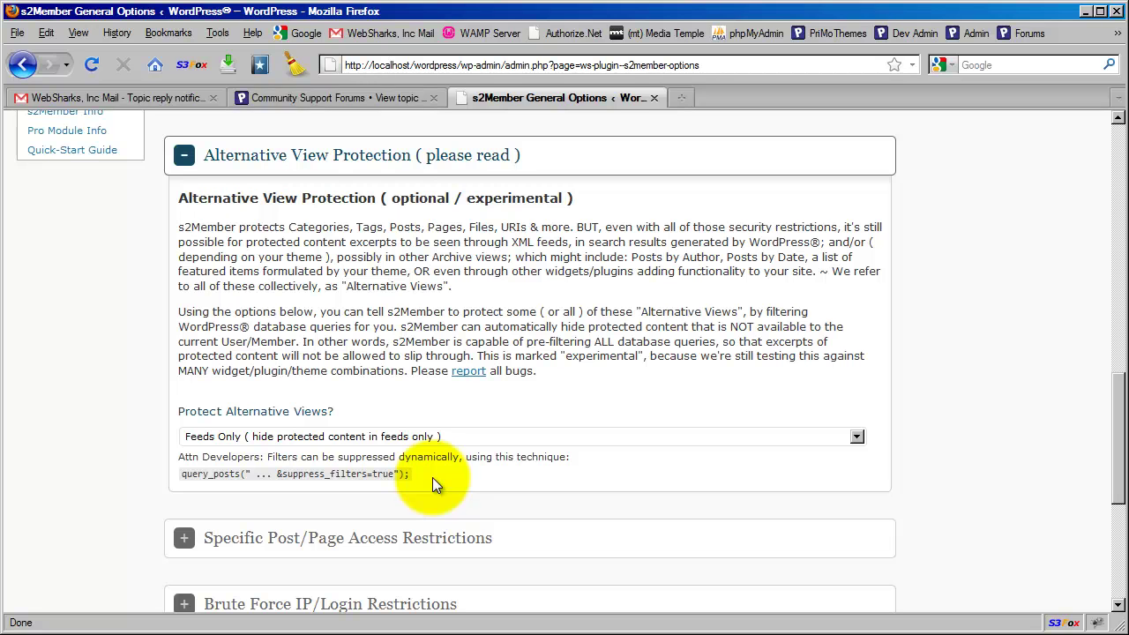
left_click(415, 436)
left_click(385, 451)
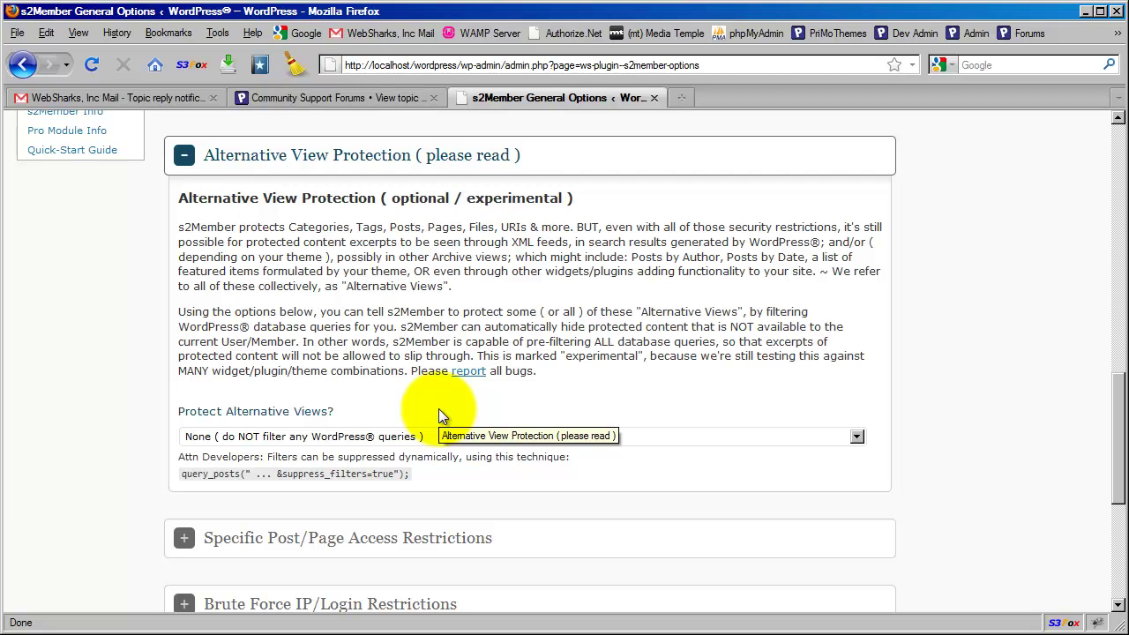
left_click(383, 438)
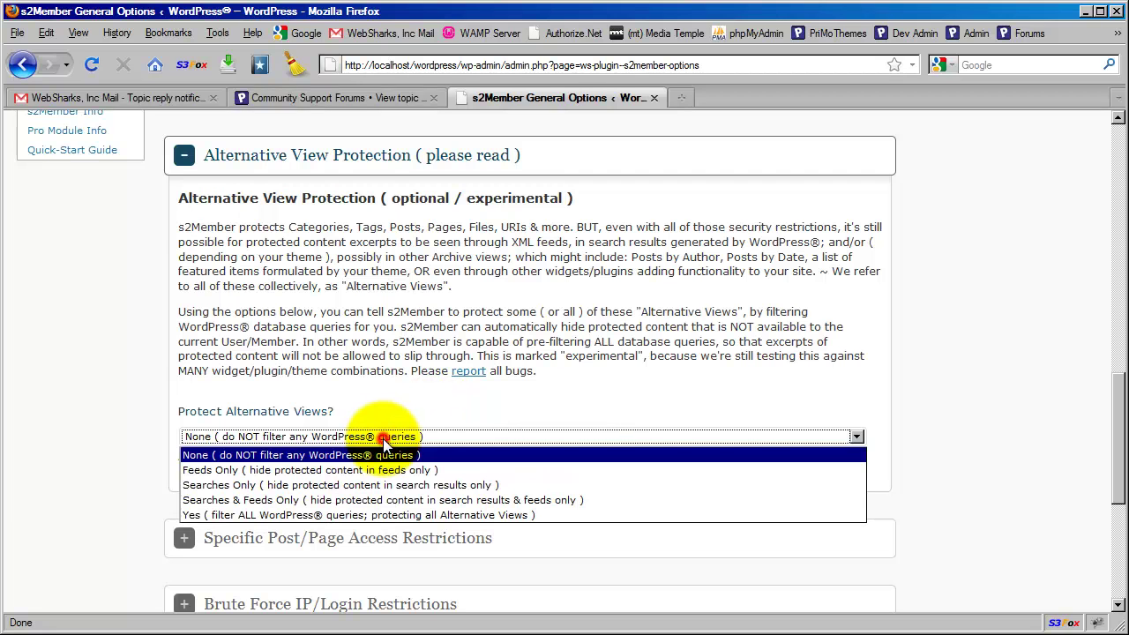
left_click(250, 471)
left_click(431, 463)
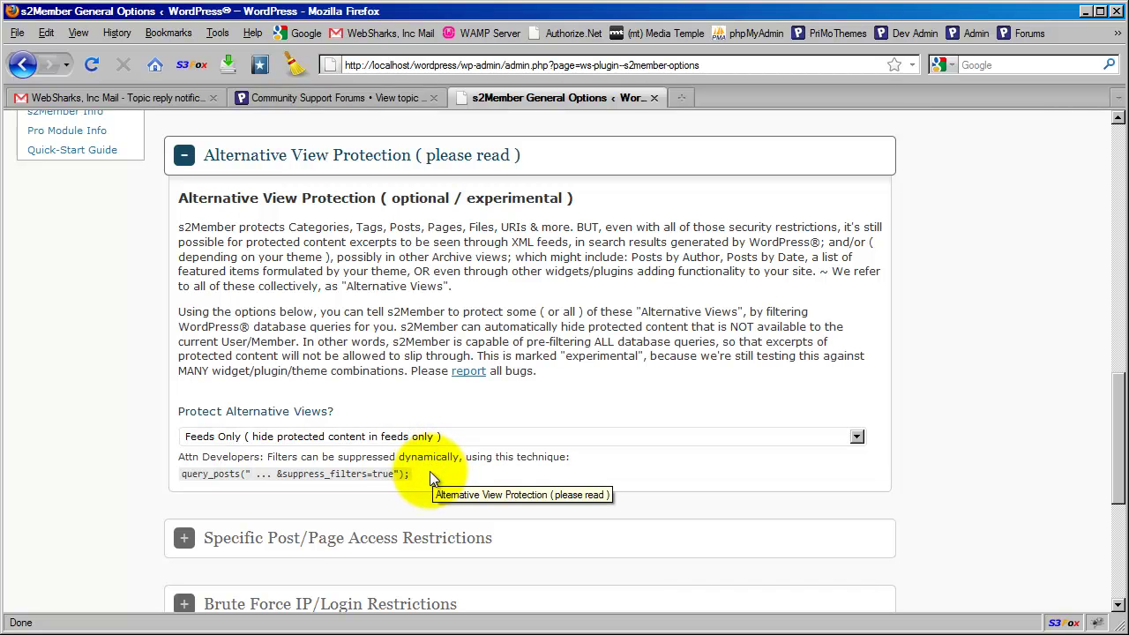
Try Searches Only, then set 'Searches & Feeds Only' and reopen the five-choice list.
left_click(343, 437)
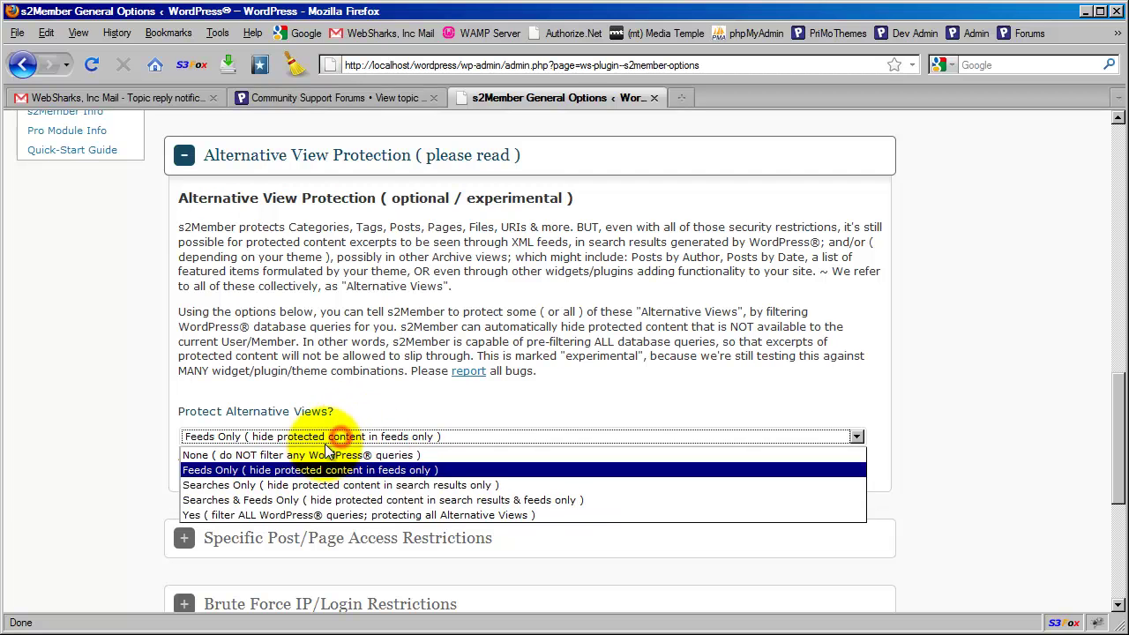
left_click(263, 484)
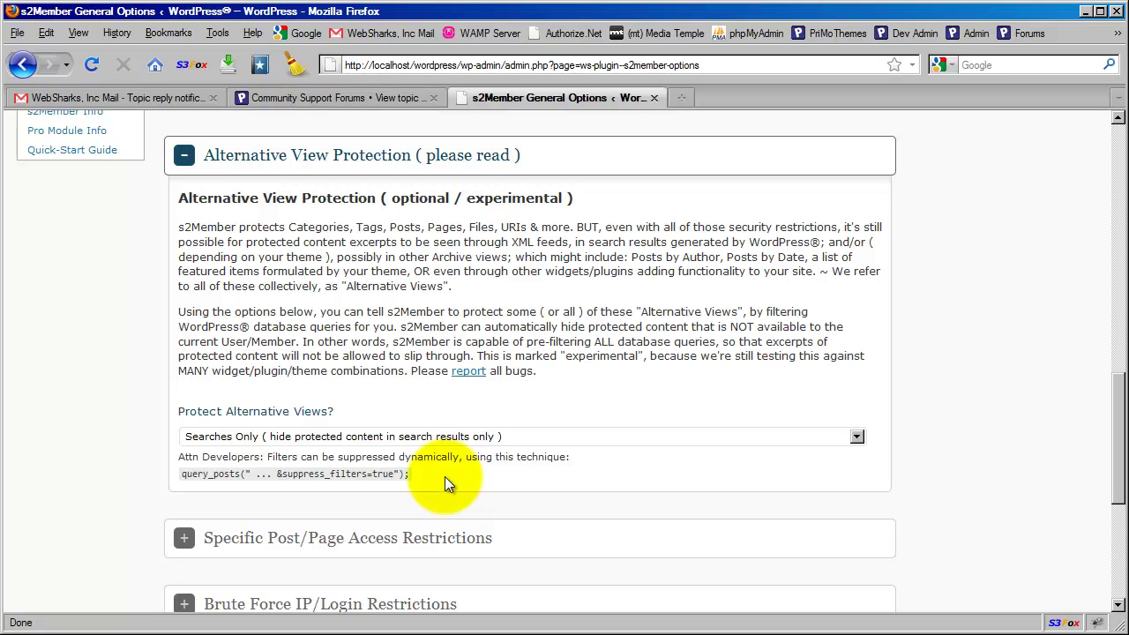
left_click(274, 437)
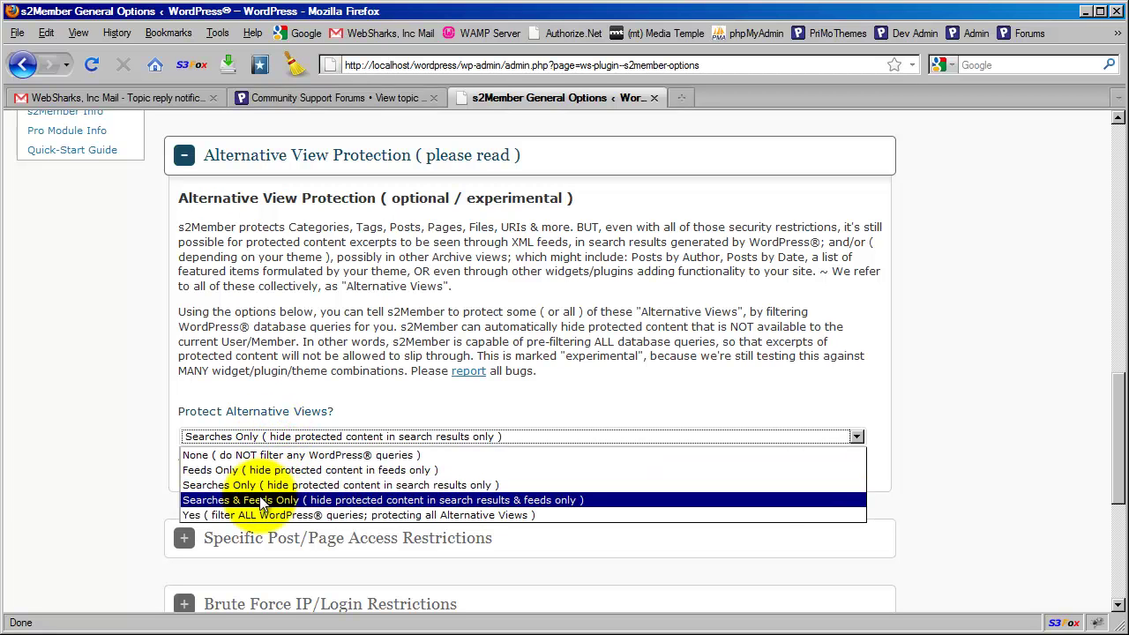
left_click(215, 500)
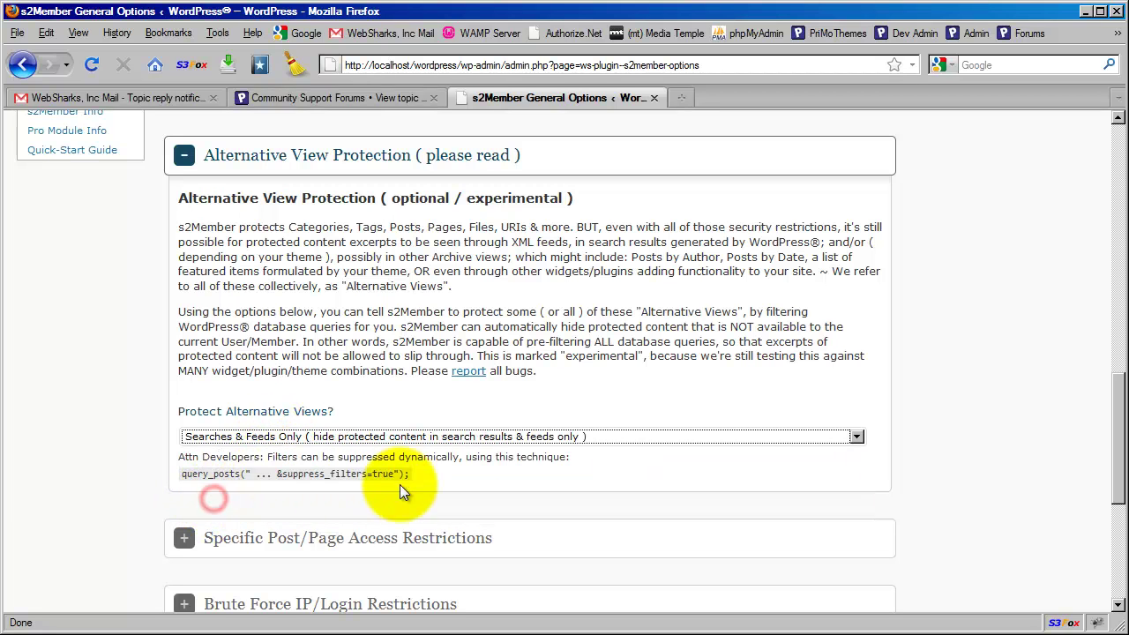
left_click(462, 479)
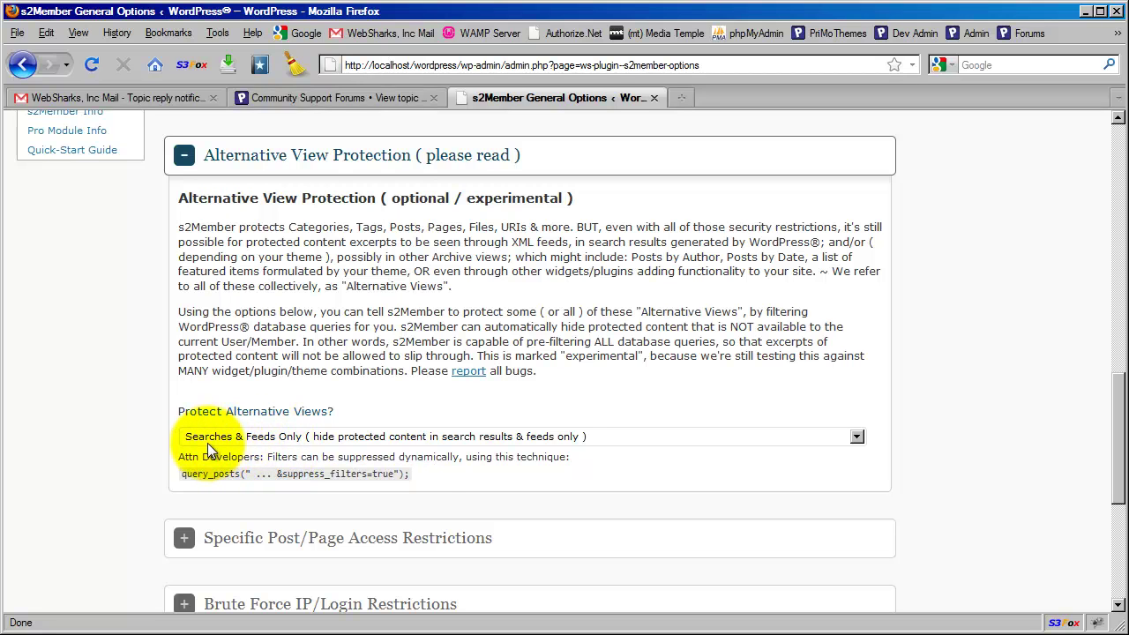
left_click(275, 440)
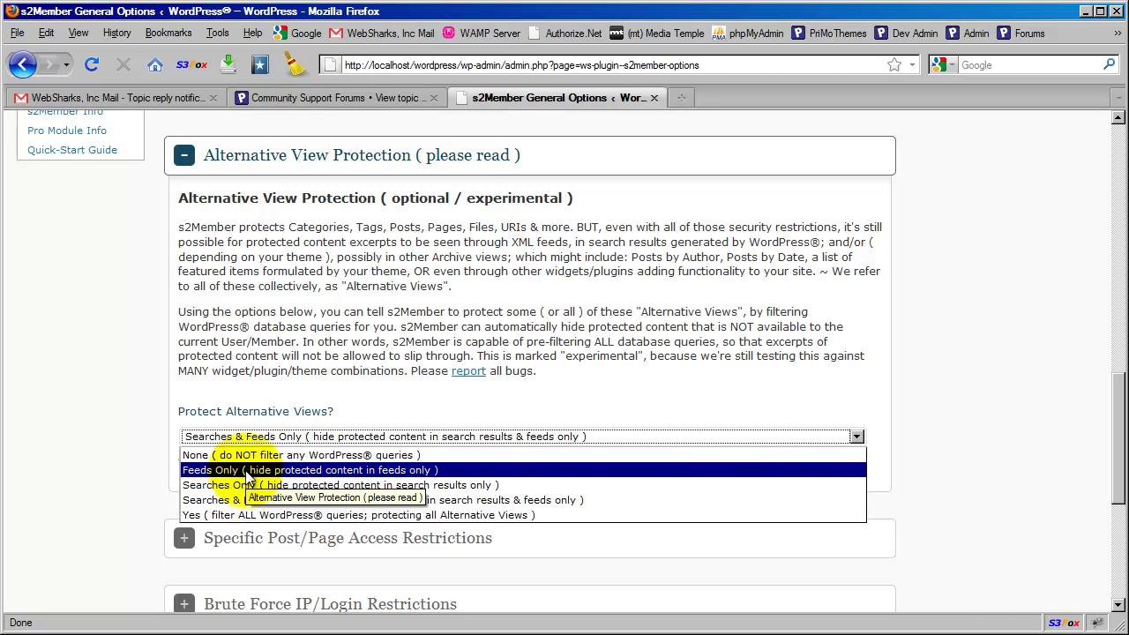
Choose 'Yes ( filter ALL WordPress® queries; protecting all Alternative Views )'.
left_click(240, 520)
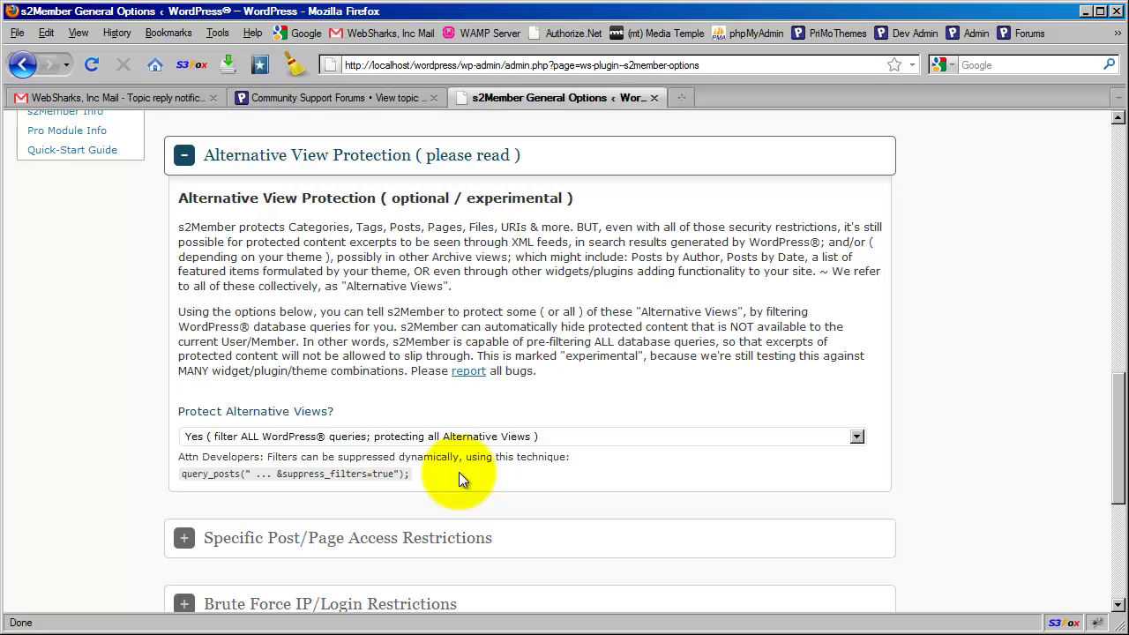
left_click(385, 437)
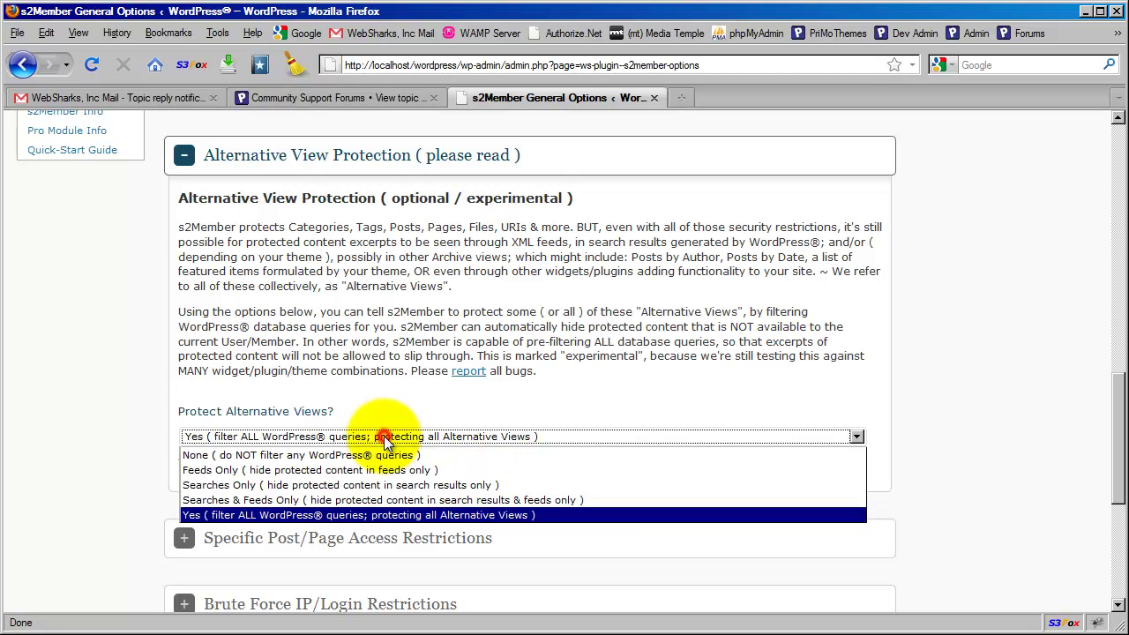
left_click(274, 455)
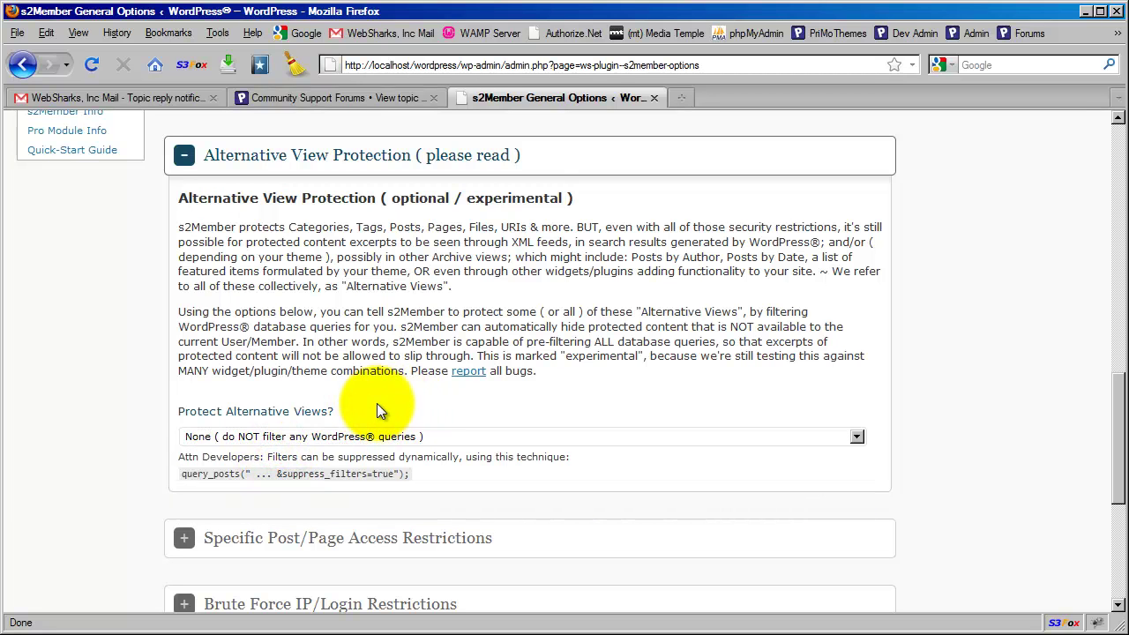
left_click(377, 442)
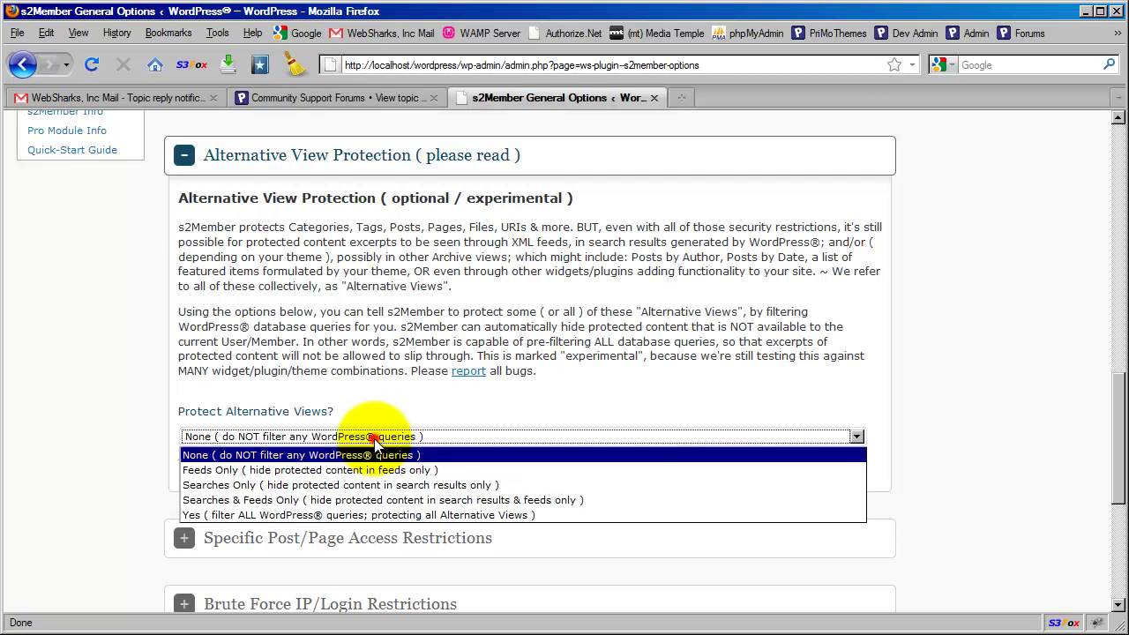
left_click(236, 518)
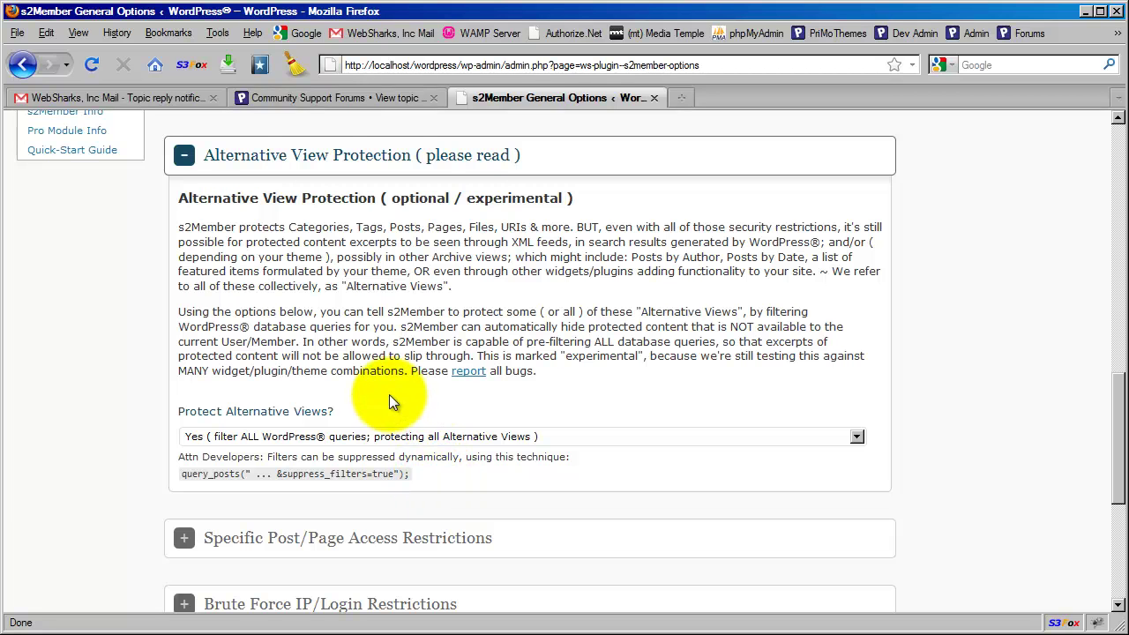
Collapse the Alternative View Protection section.
scroll(270, 408, "up", 2)
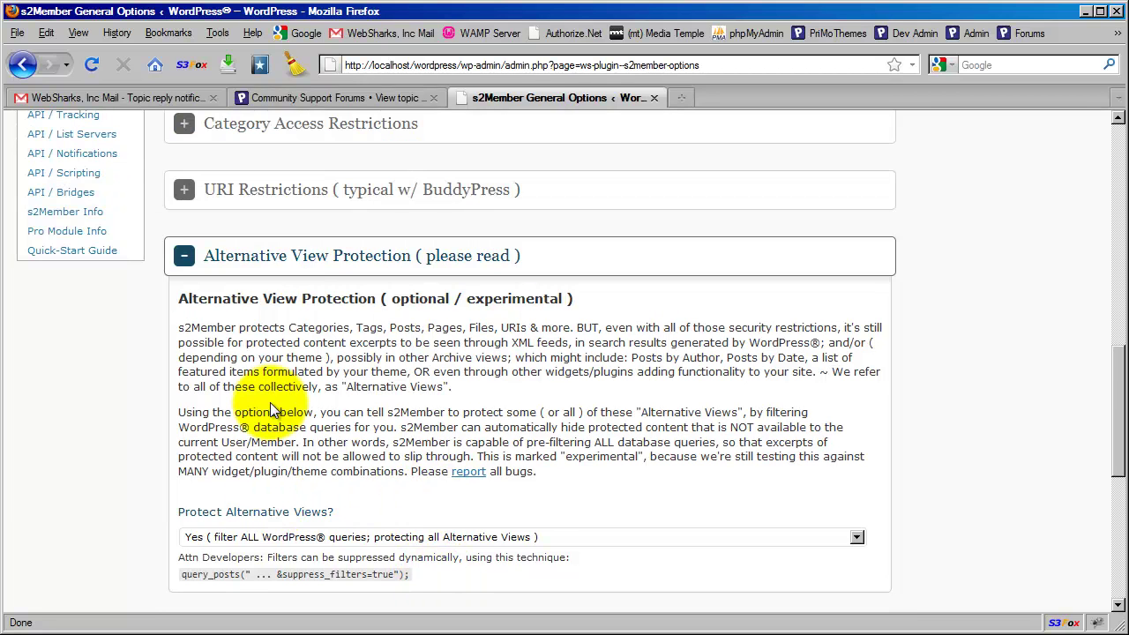
left_click(289, 265)
scroll(212, 413, "up", 4)
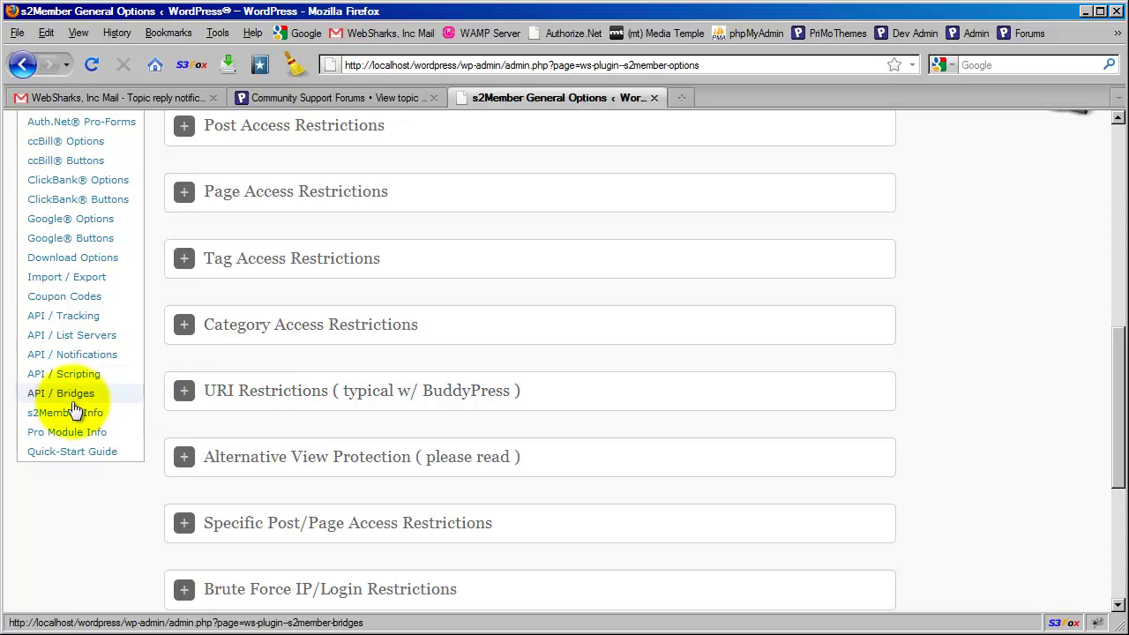
Go to s2Member API / Scripting and expand Advanced Query Conditionals to see its examples.
left_click(93, 377)
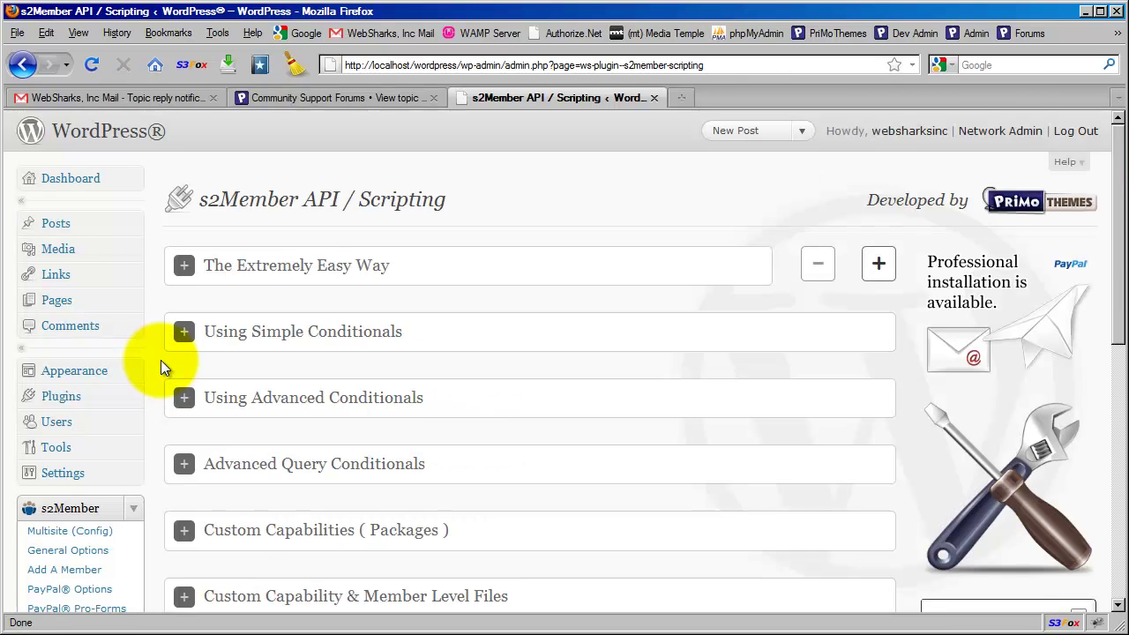
scroll(161, 360, "down", 2)
scroll(160, 366, "down", 4)
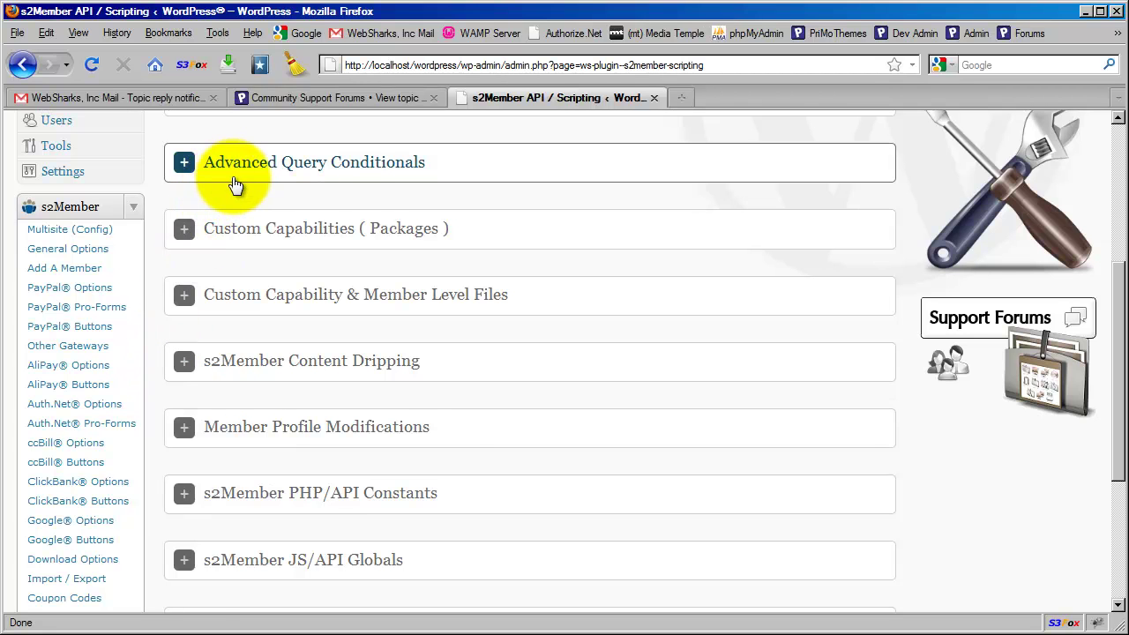
left_click(333, 179)
scroll(395, 325, "down", 5)
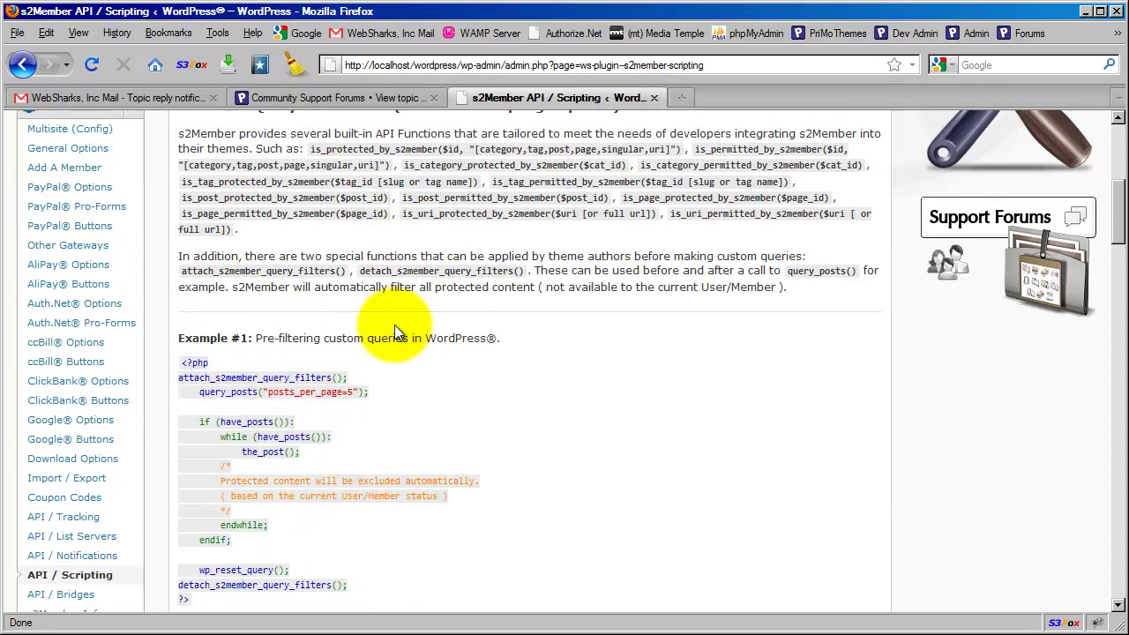
scroll(394, 325, "down", 2)
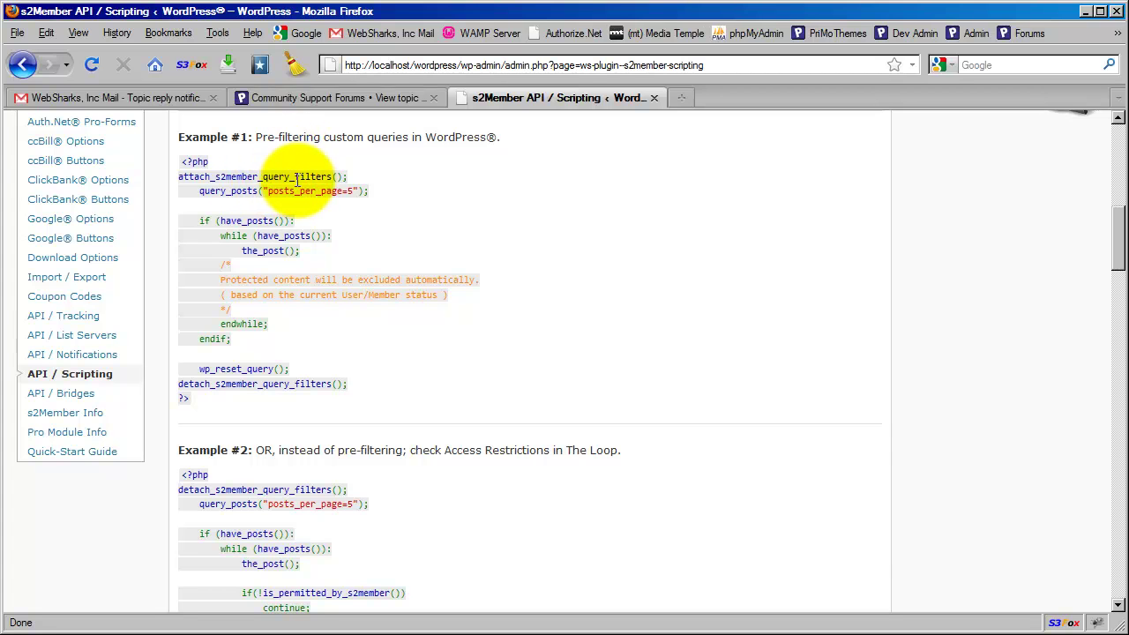
Read through query Examples #1–#6, then collapse Advanced Query Conditionals.
scroll(364, 329, "down", 4)
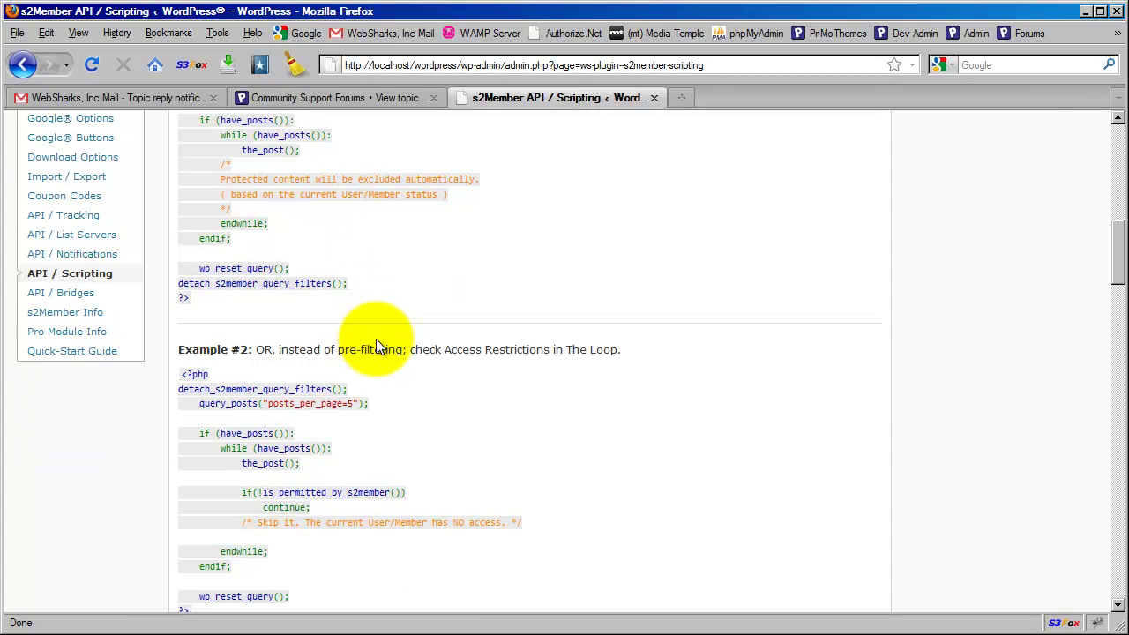
scroll(402, 344, "down", 2)
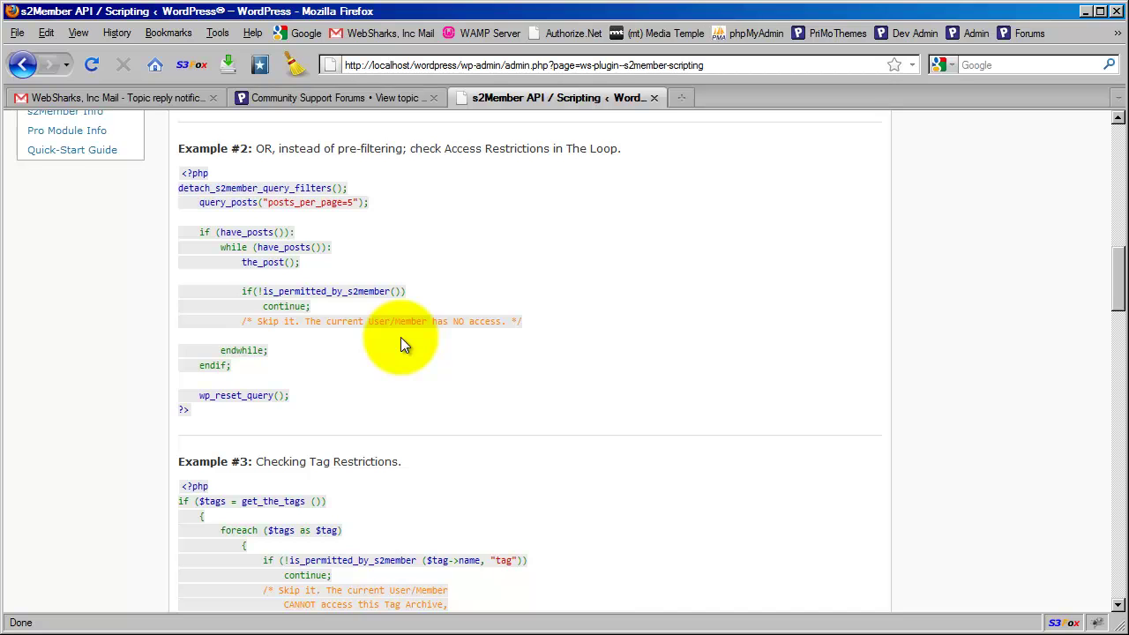
scroll(400, 345, "down", 2)
scroll(400, 338, "down", 4)
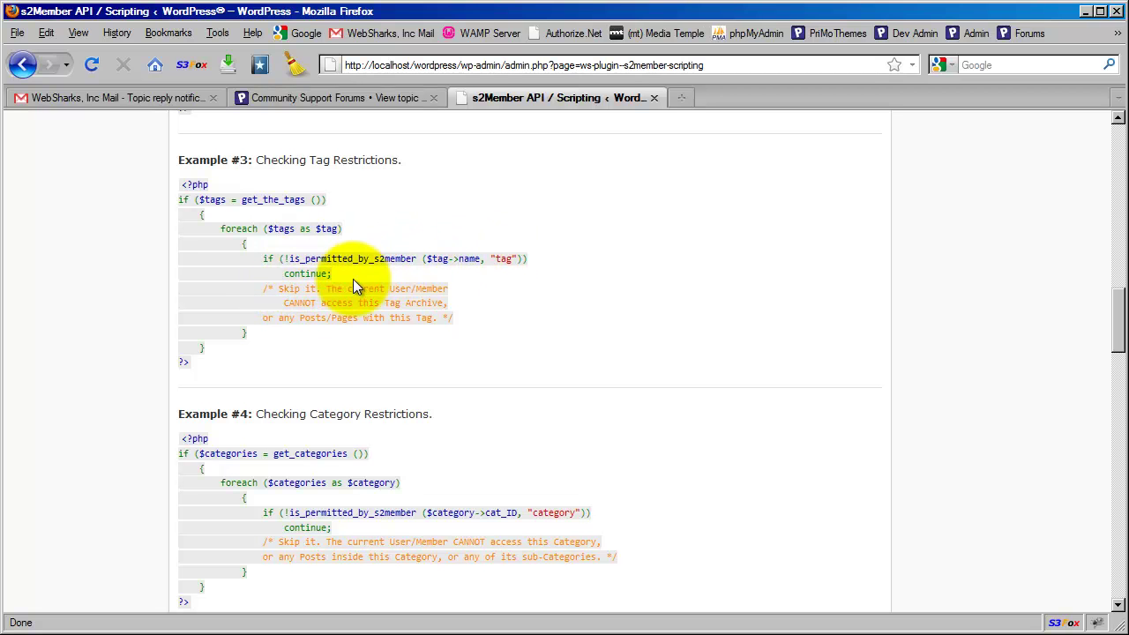
scroll(350, 332, "down", 3)
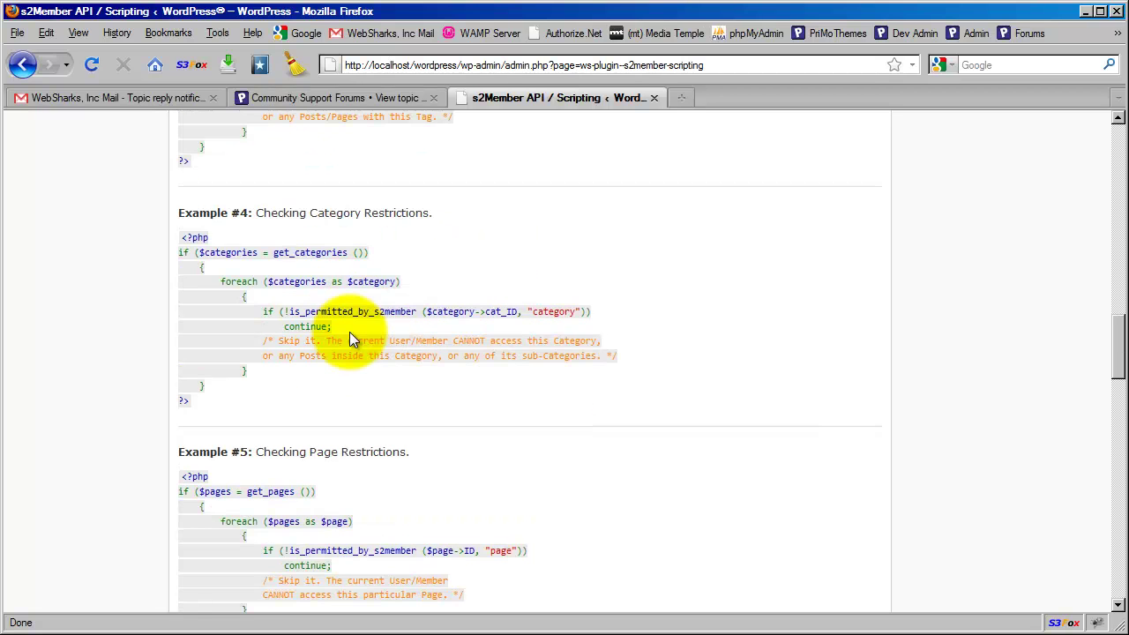
scroll(341, 358, "down", 3)
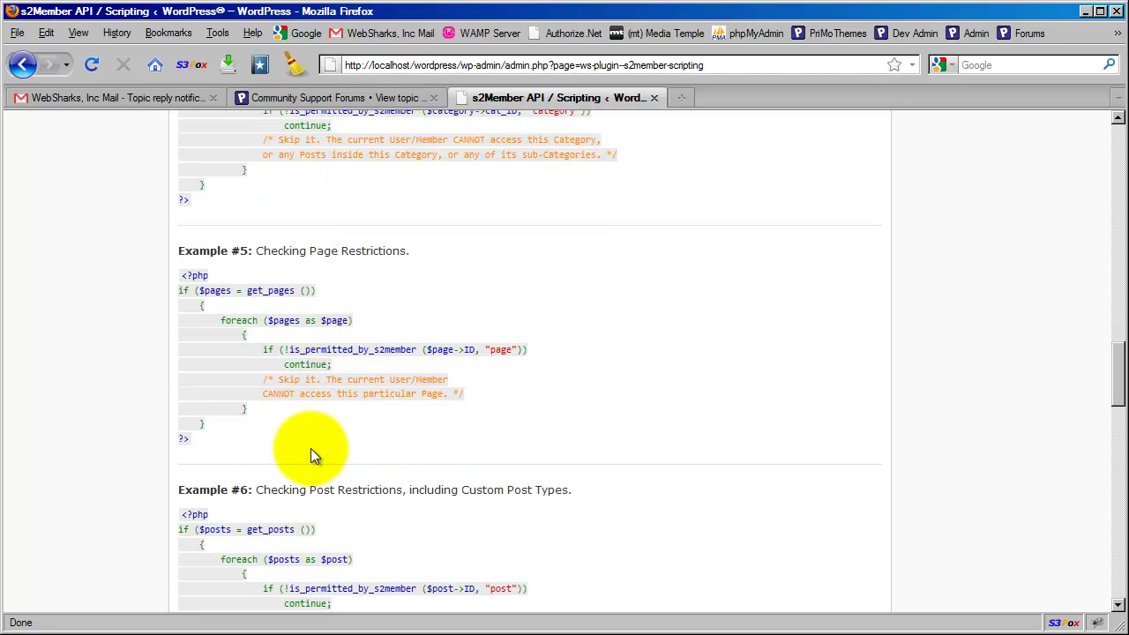
scroll(311, 448, "down", 3)
scroll(321, 450, "down", 2)
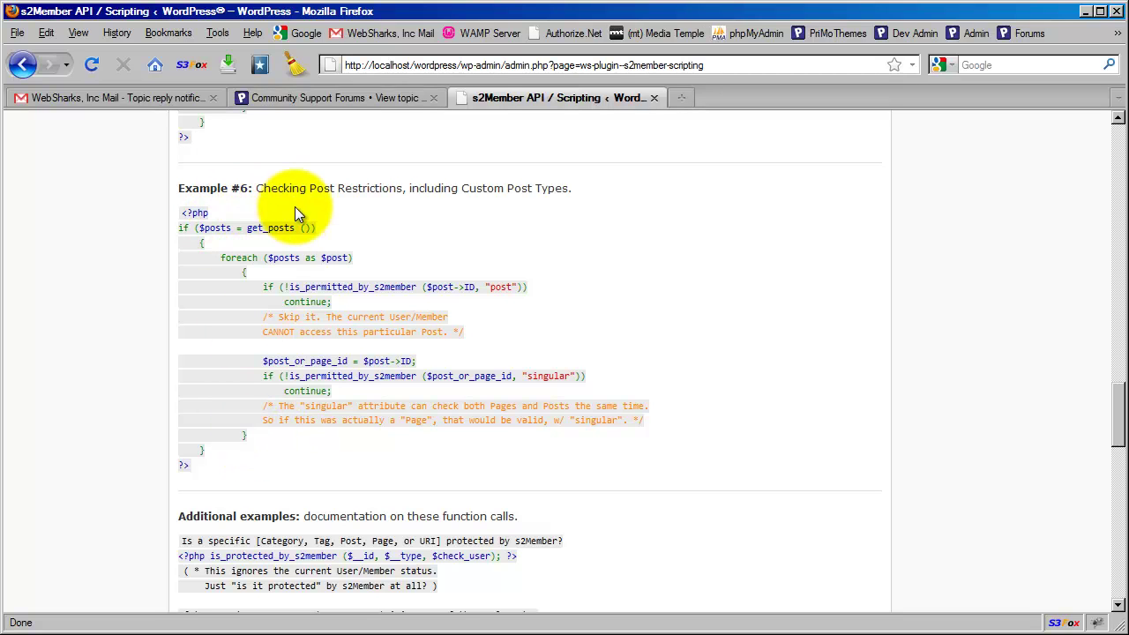
scroll(344, 363, "up", 20)
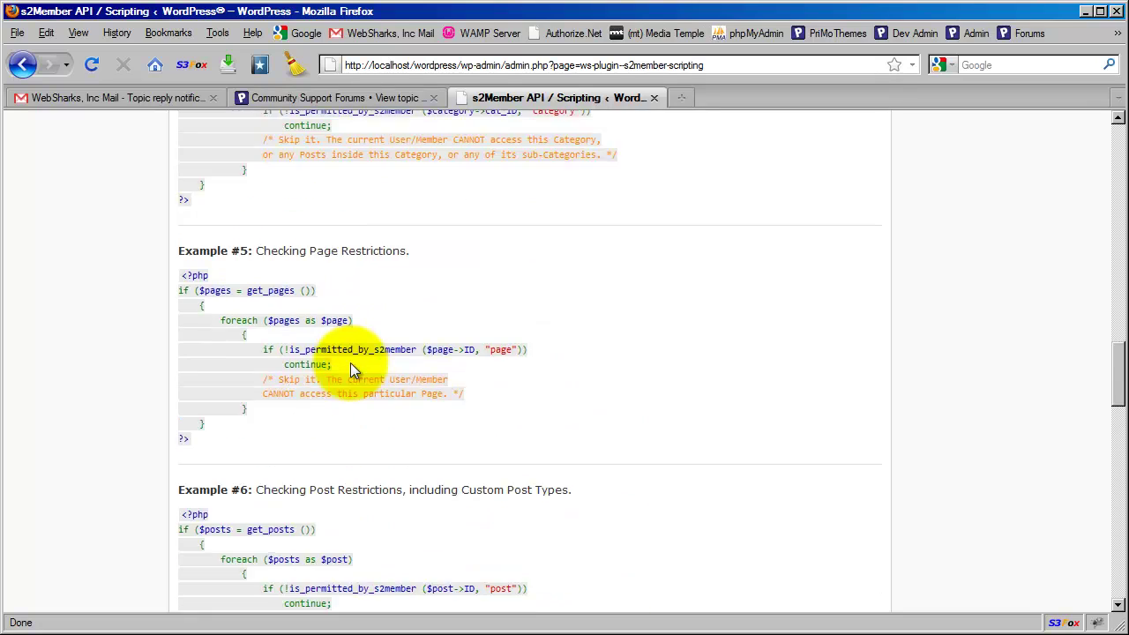
scroll(351, 363, "up", 10)
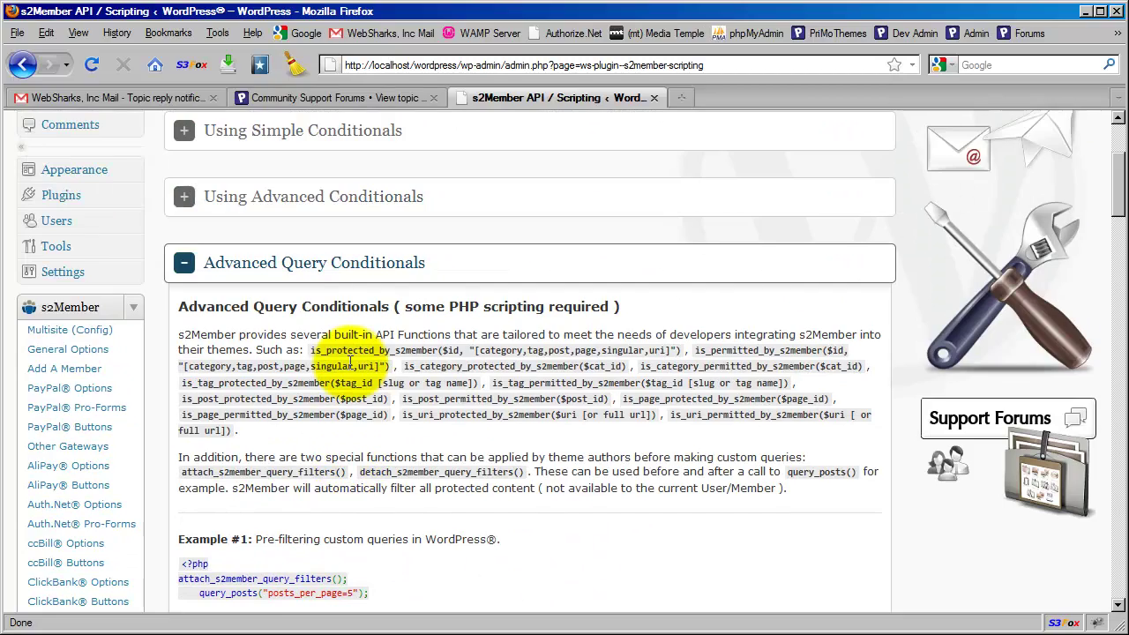
left_click(327, 259)
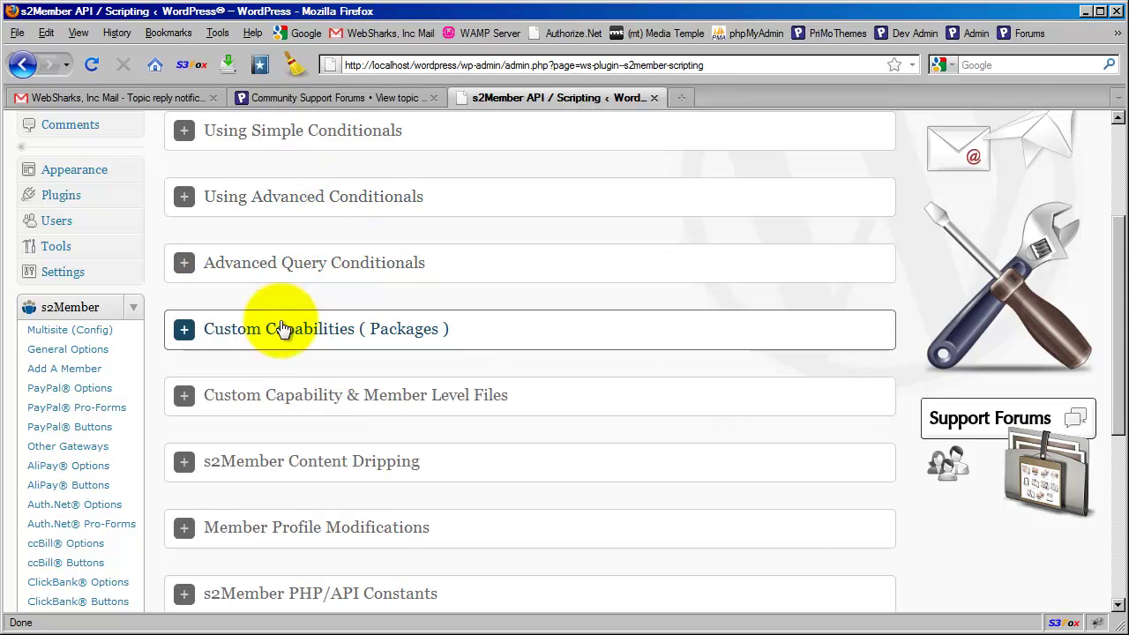